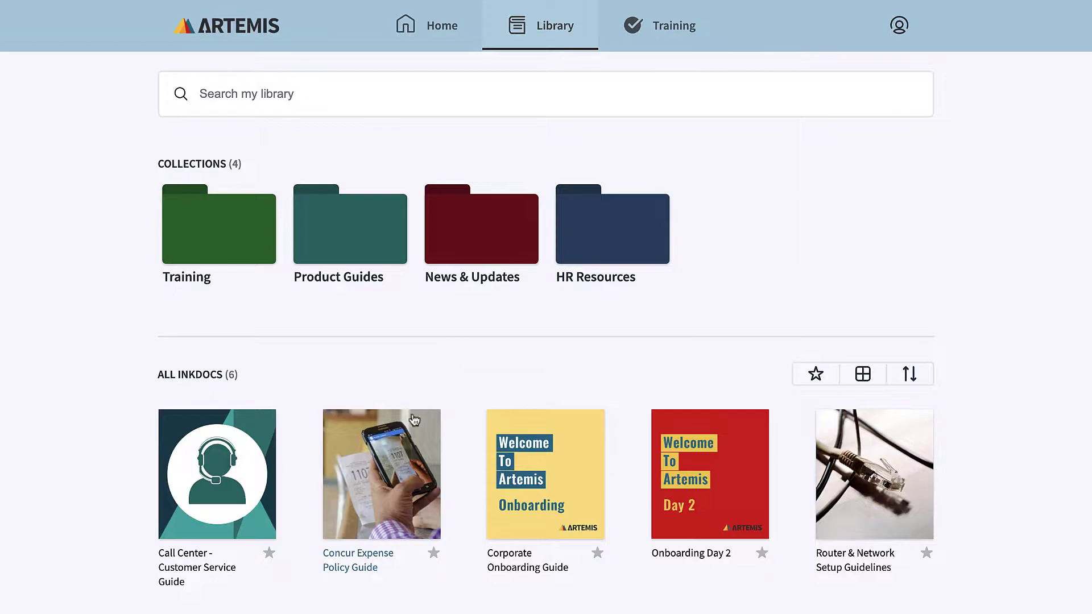
Step: Open the Concur Expense Policy Guide and jump to its Acting as a Delegate section
left_click(389, 456)
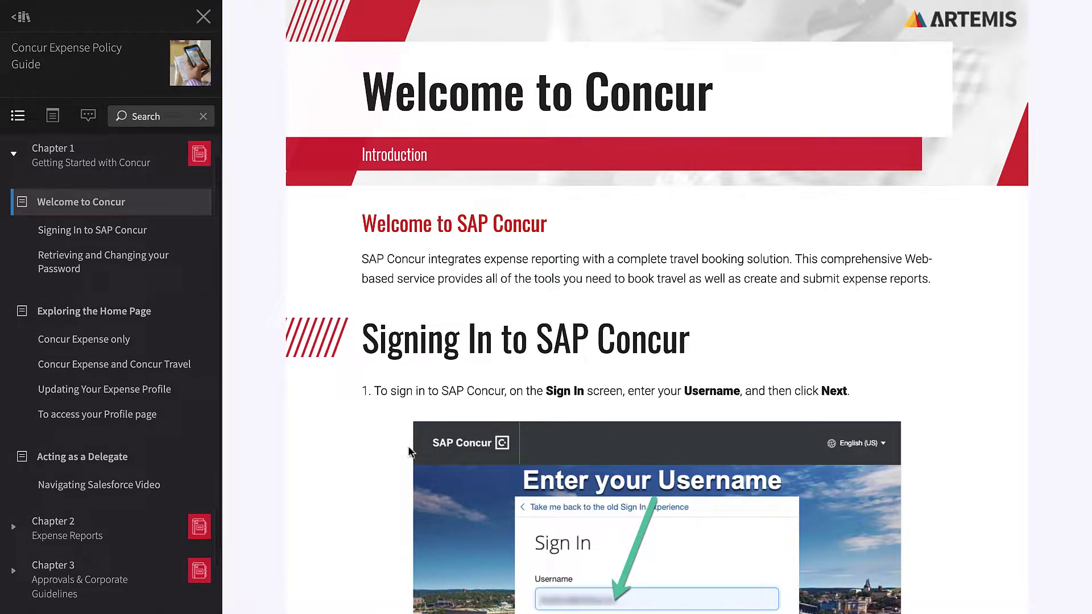
scroll(409, 452, "down", 3)
scroll(410, 452, "down", 2)
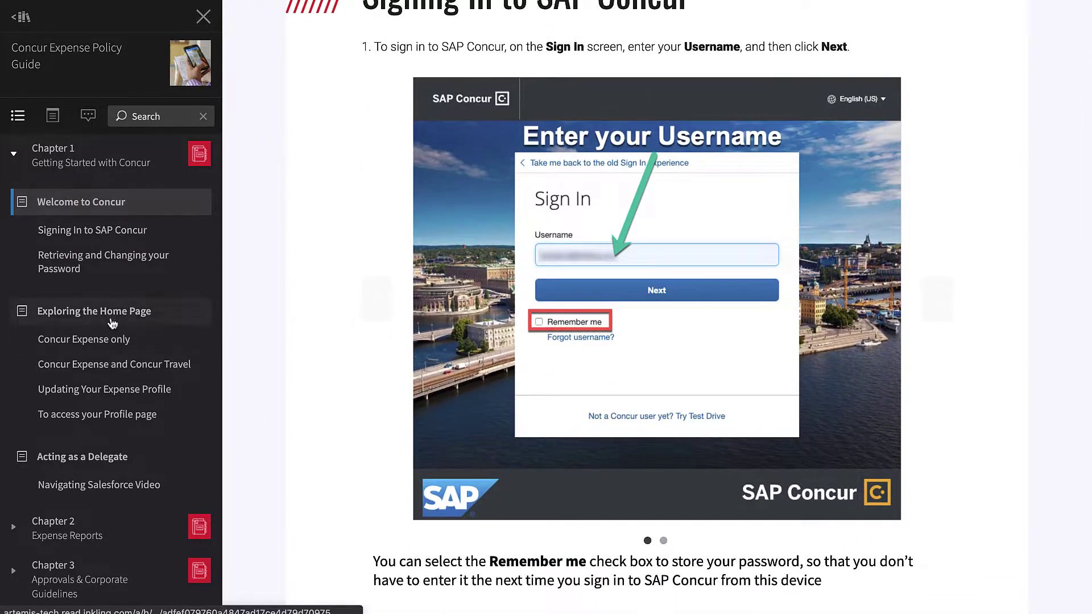
left_click(100, 458)
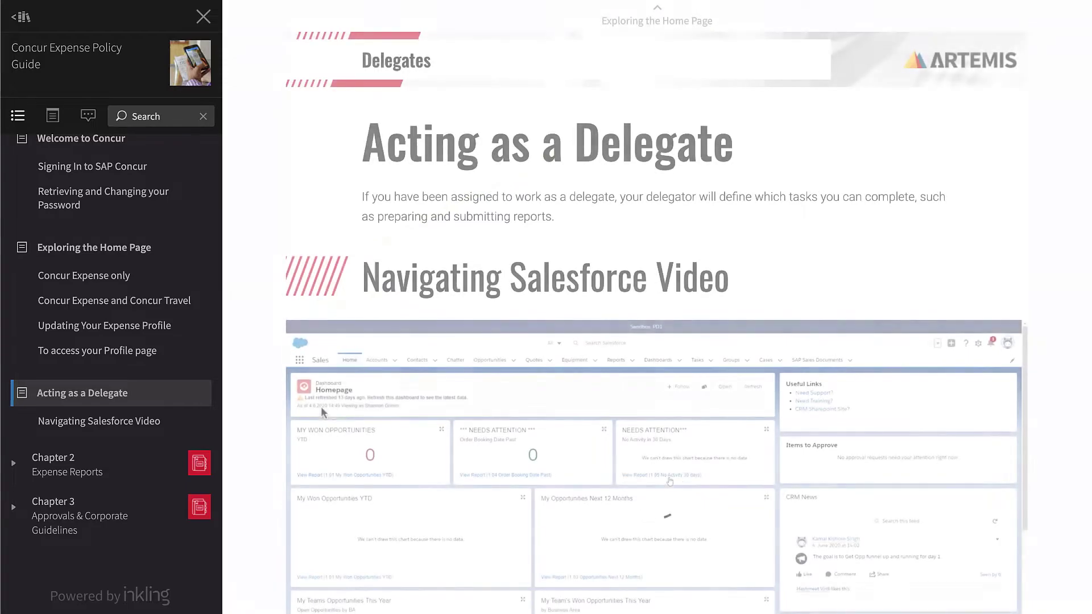
scroll(321, 412, "down", 3)
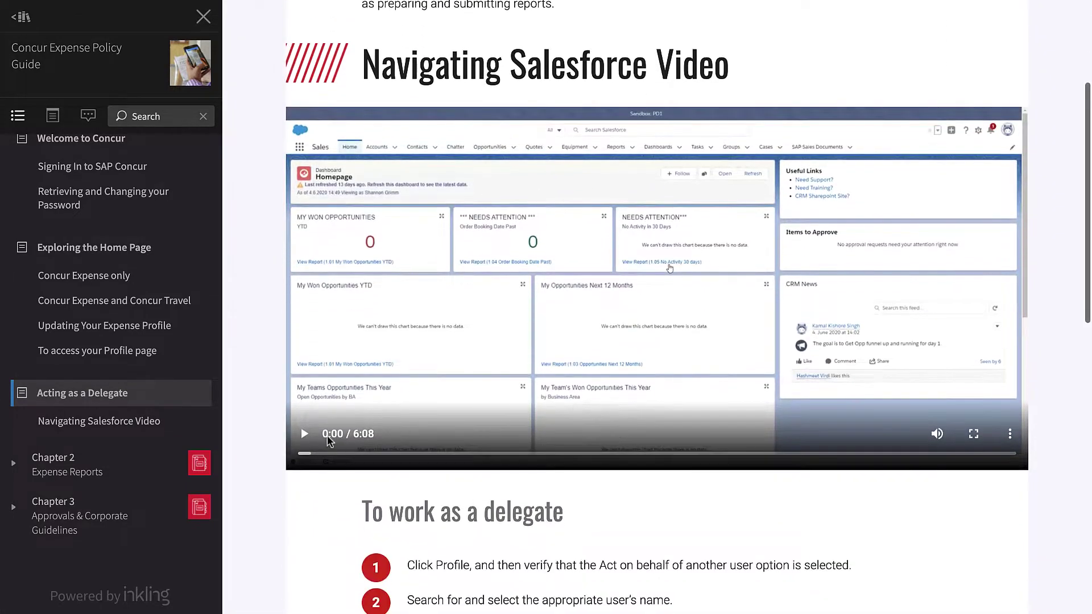
Step: Play the Navigating Salesforce video, then close the guide back to the library
left_click(304, 434)
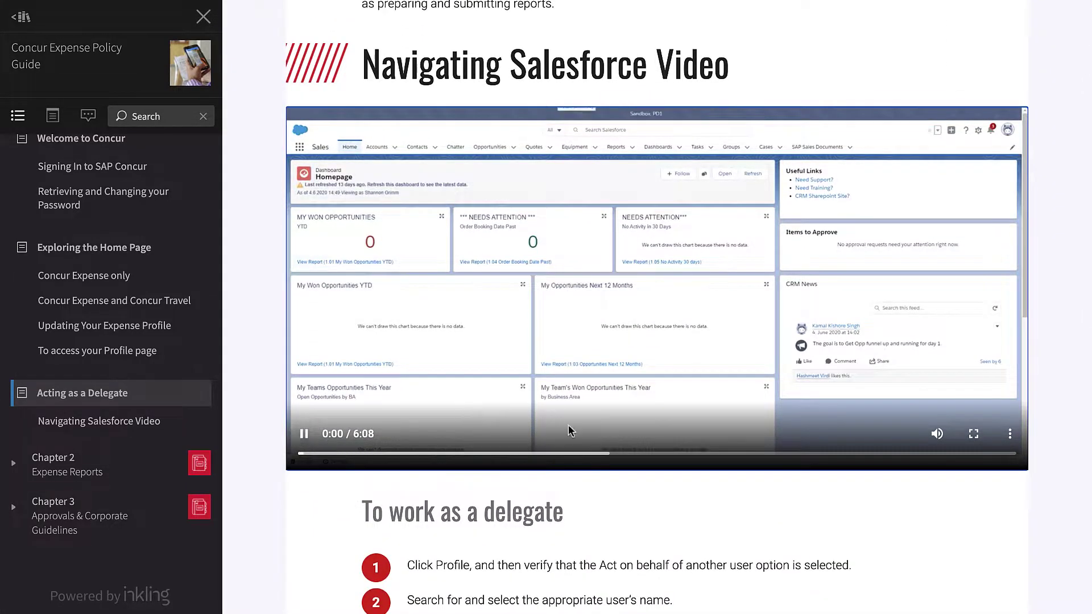
scroll(533, 517, "down", 6)
scroll(532, 522, "down", 3)
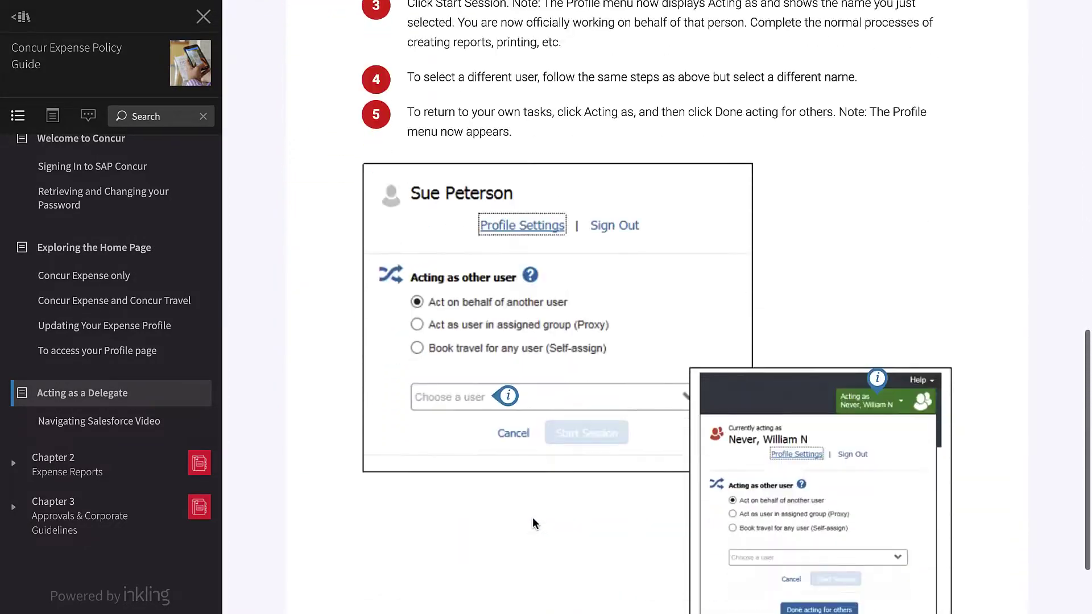
scroll(532, 517, "down", 2)
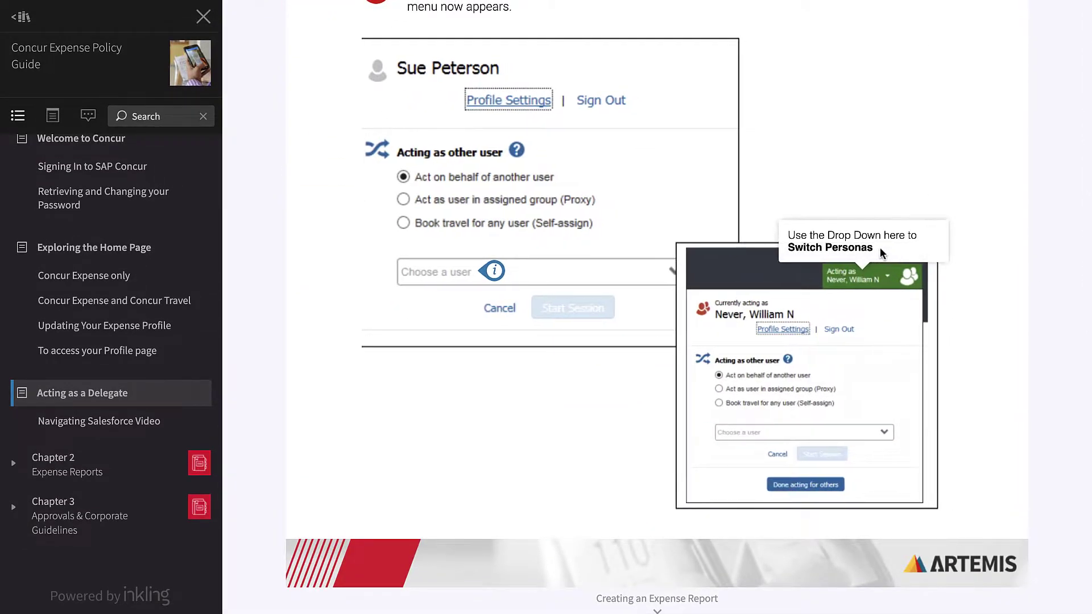
left_click(25, 20)
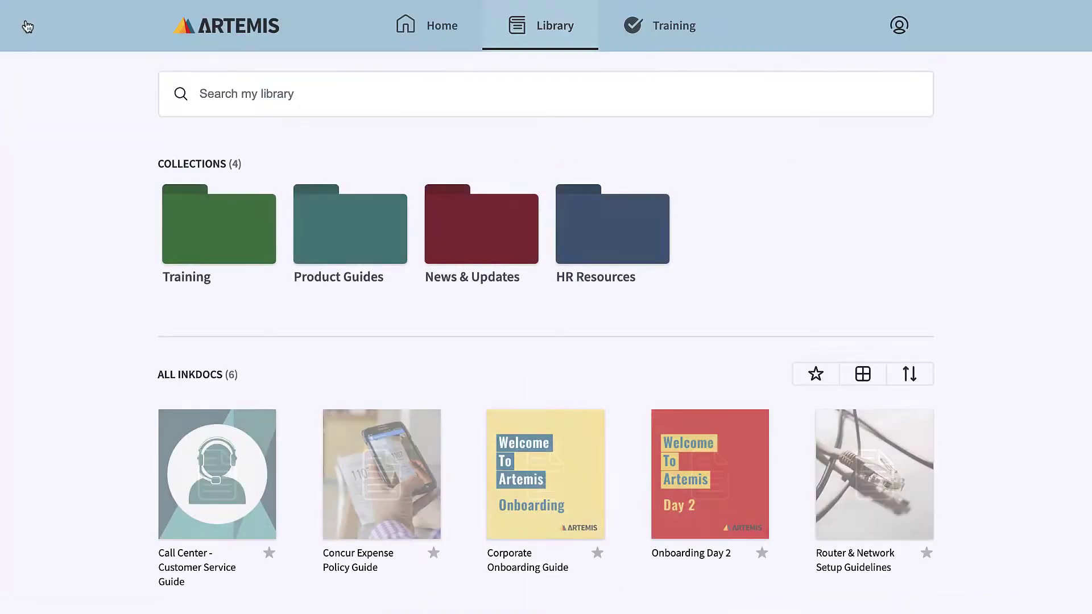
Step: Complete the Acting as a Delegate step in the Expenses in Concur training course
left_click(655, 26)
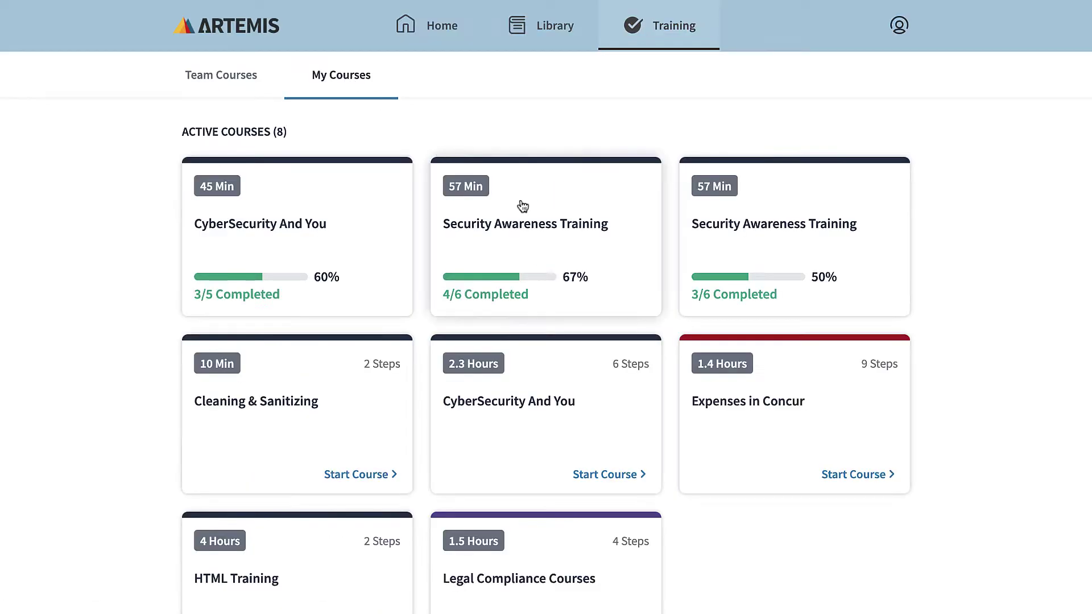
left_click(776, 386)
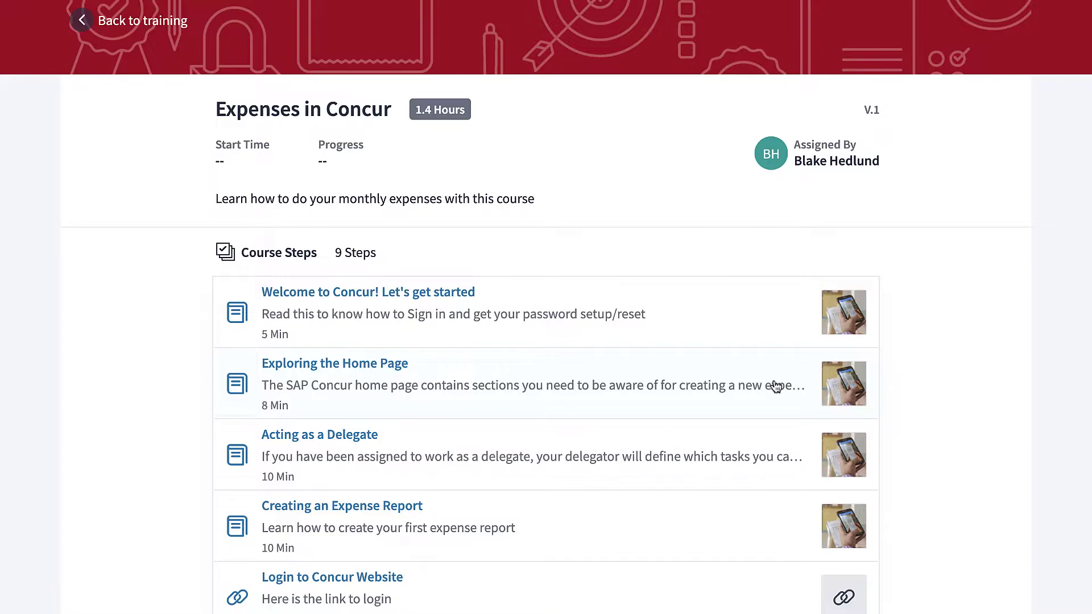
left_click(545, 445)
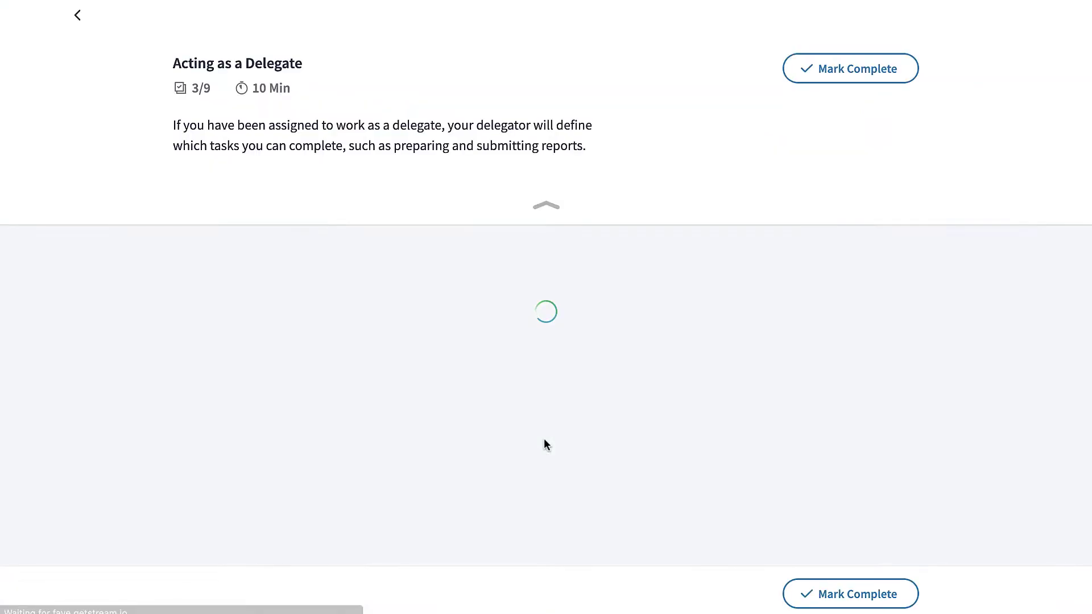
left_click(544, 206)
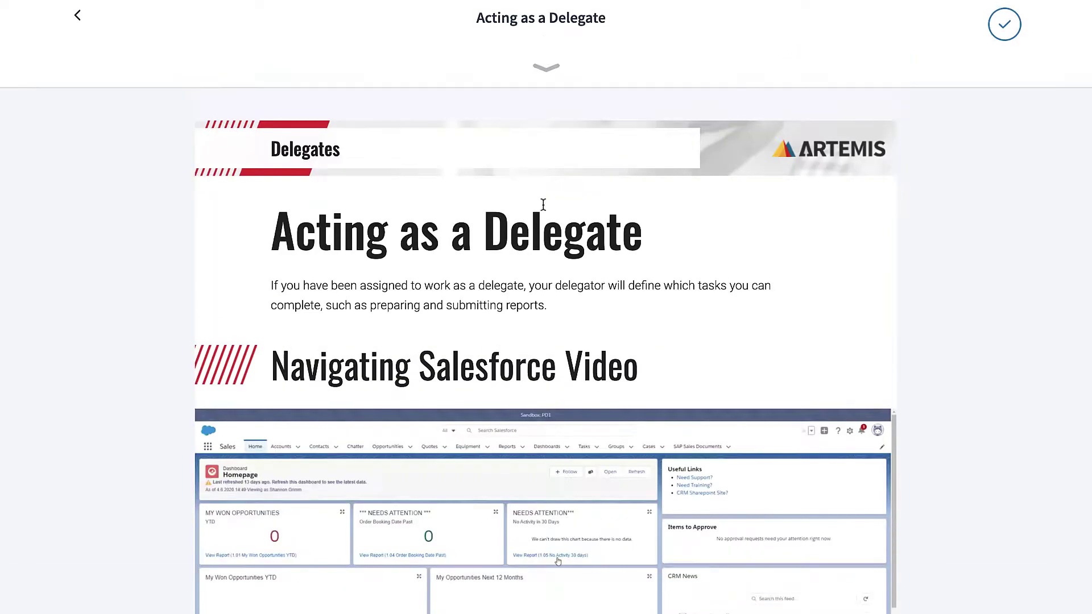
scroll(568, 288, "down", 6)
scroll(570, 288, "down", 4)
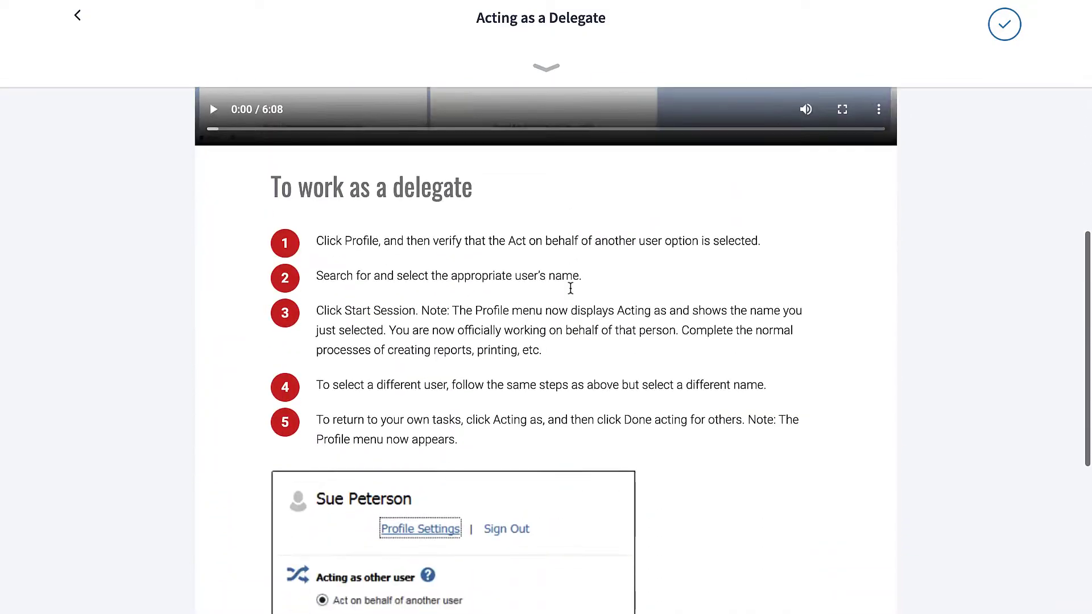
scroll(570, 288, "down", 7)
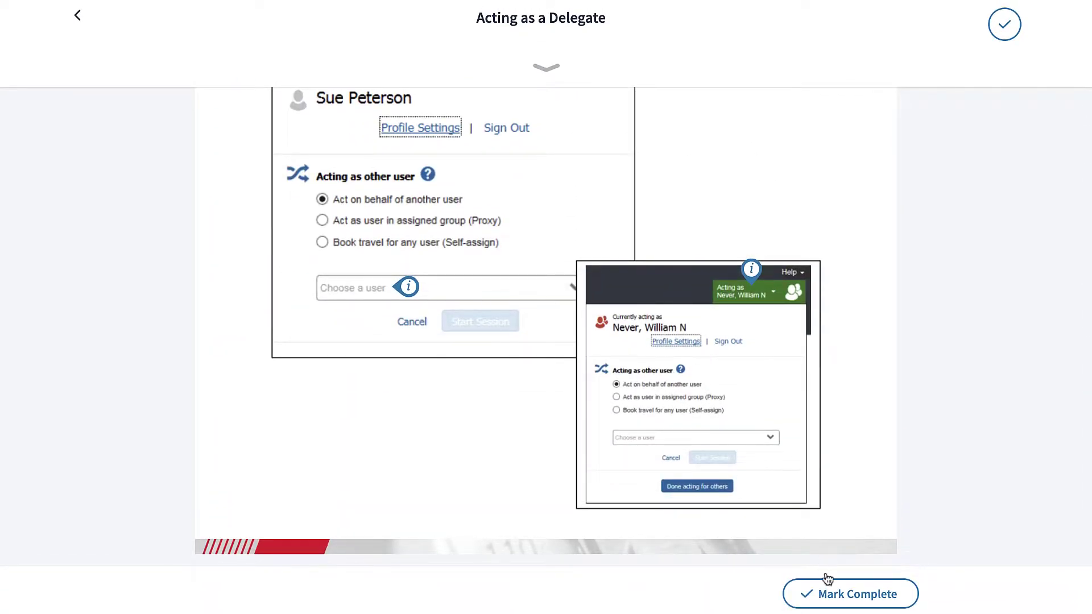
left_click(830, 595)
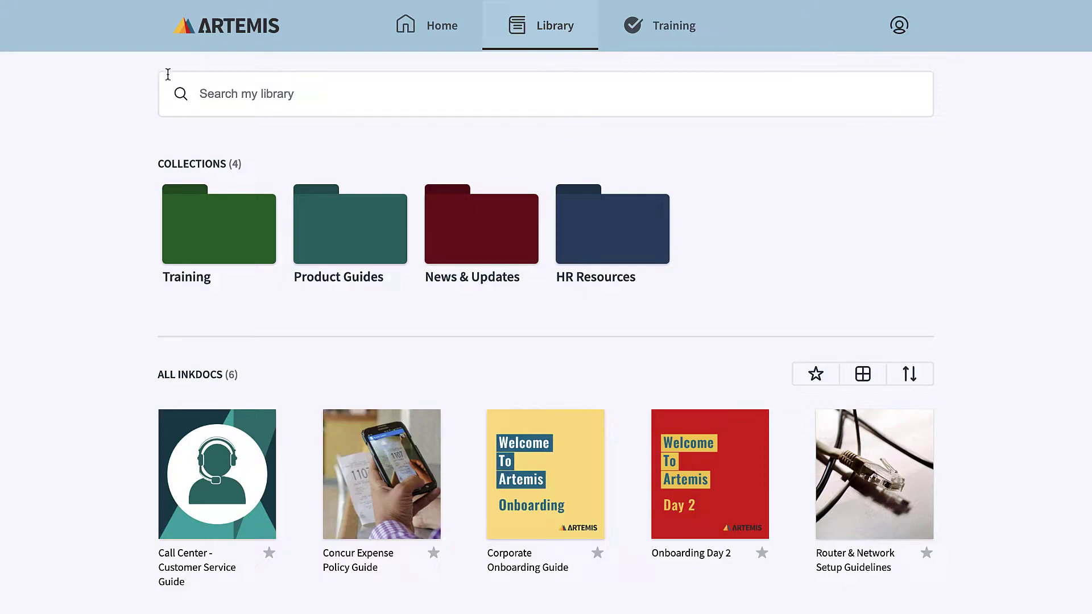
Step: Search the library for 'covid related expense approvals' and open the Approvals result
left_click(234, 98)
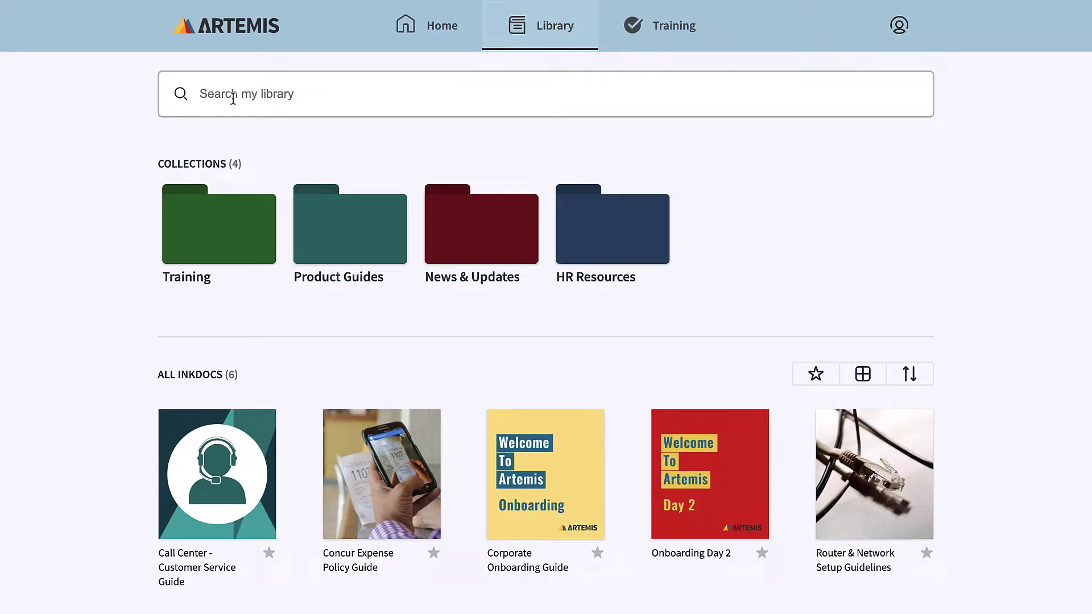
type("covid related expense approvals")
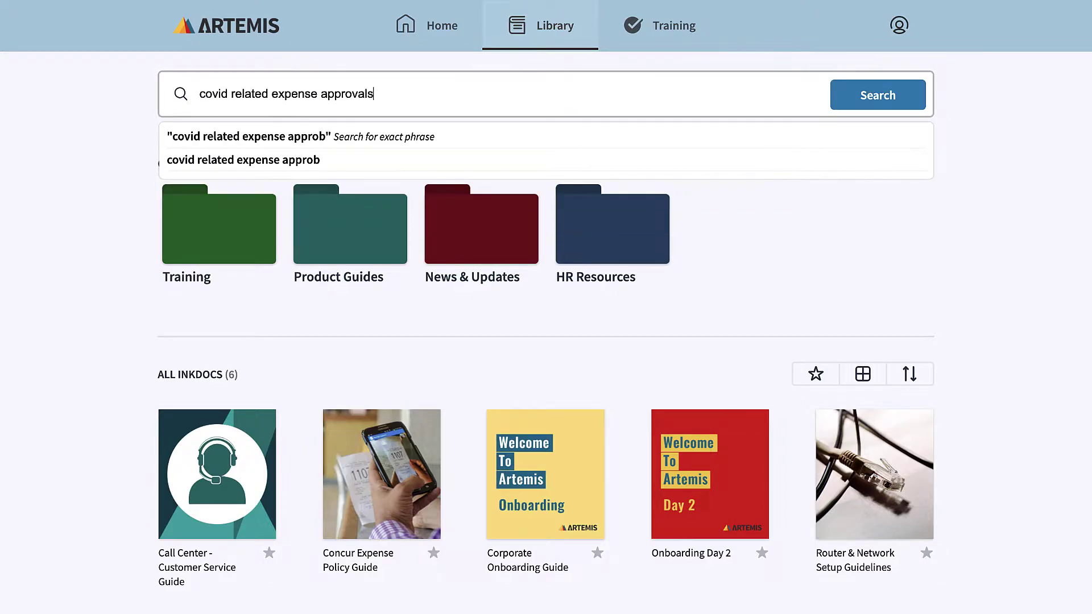
key("Return")
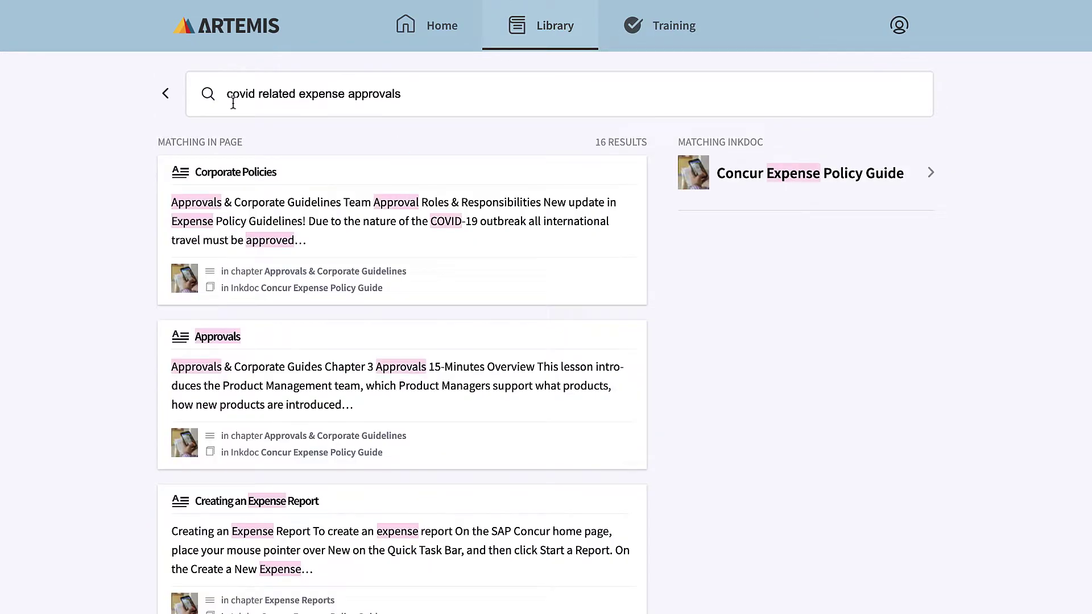
left_click(266, 210)
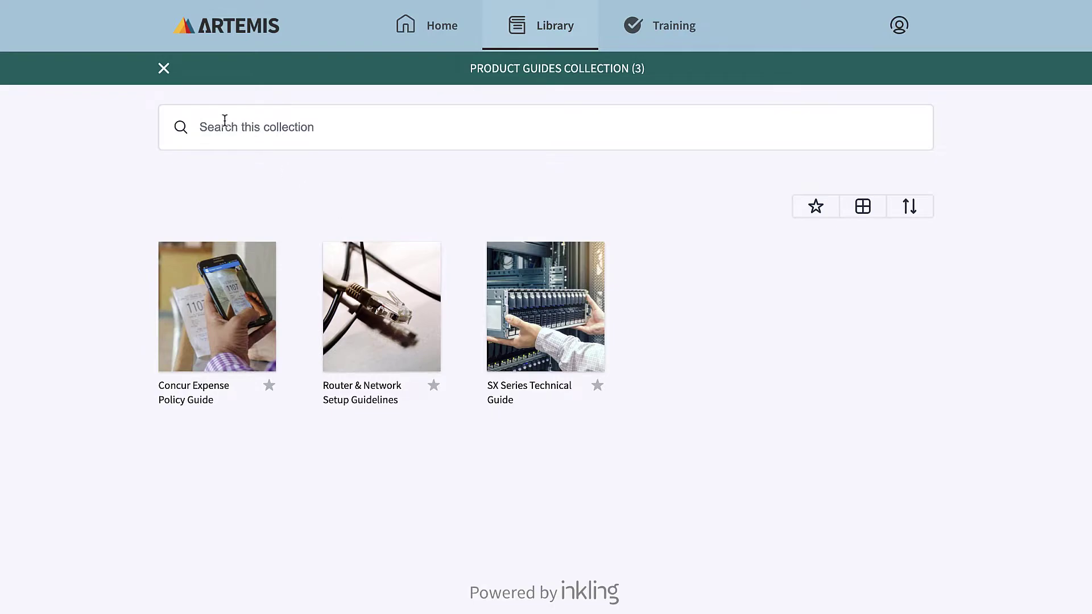
Step: Return to the library, open the Concur Expense Policy Guide and select its web address
left_click(224, 124)
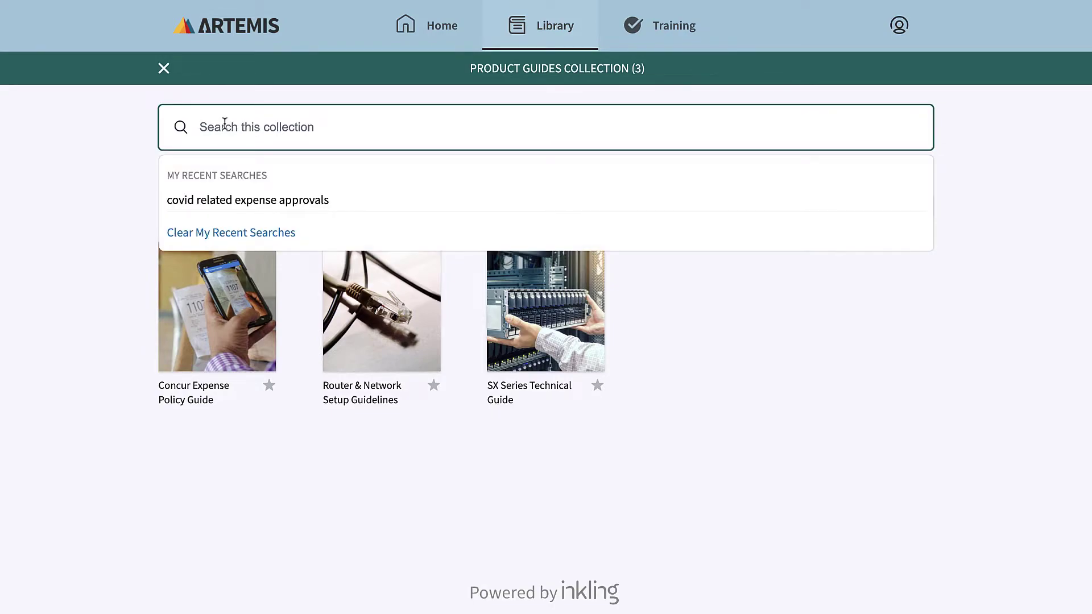
left_click(162, 76)
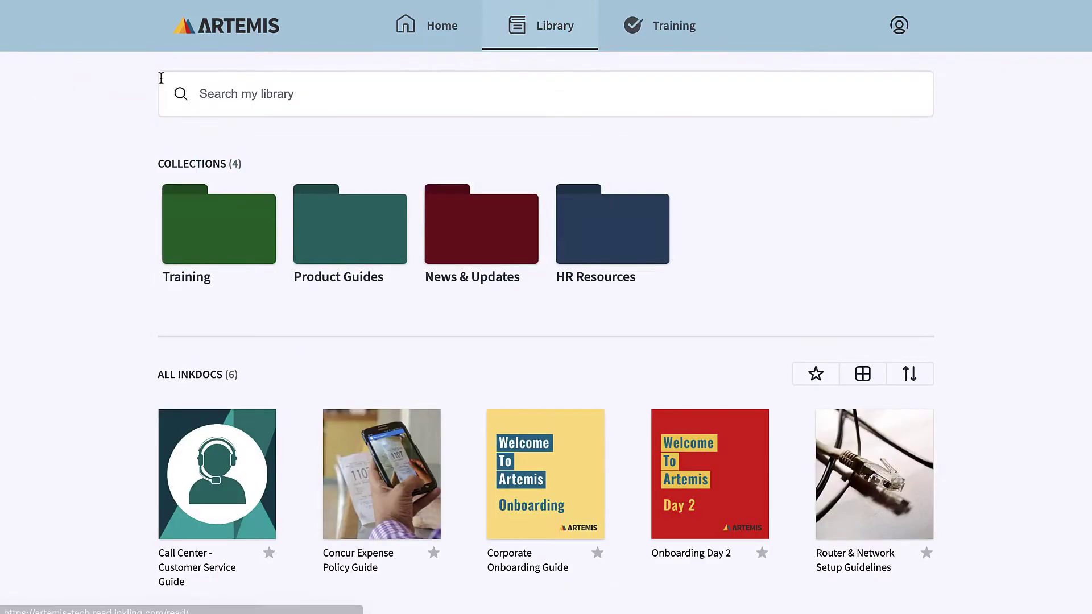
left_click(397, 469)
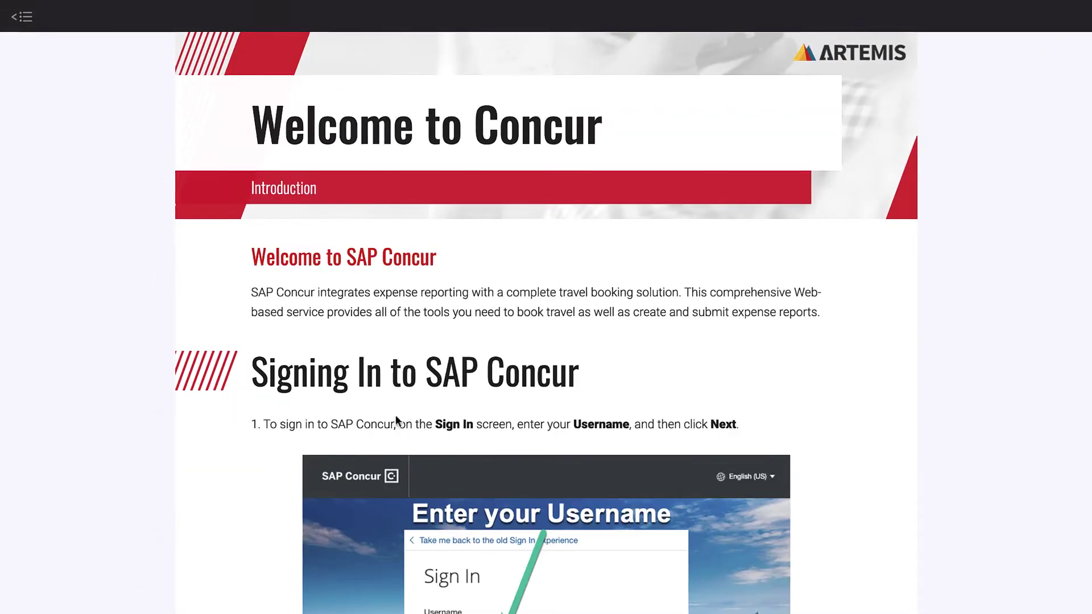
left_click(389, 10)
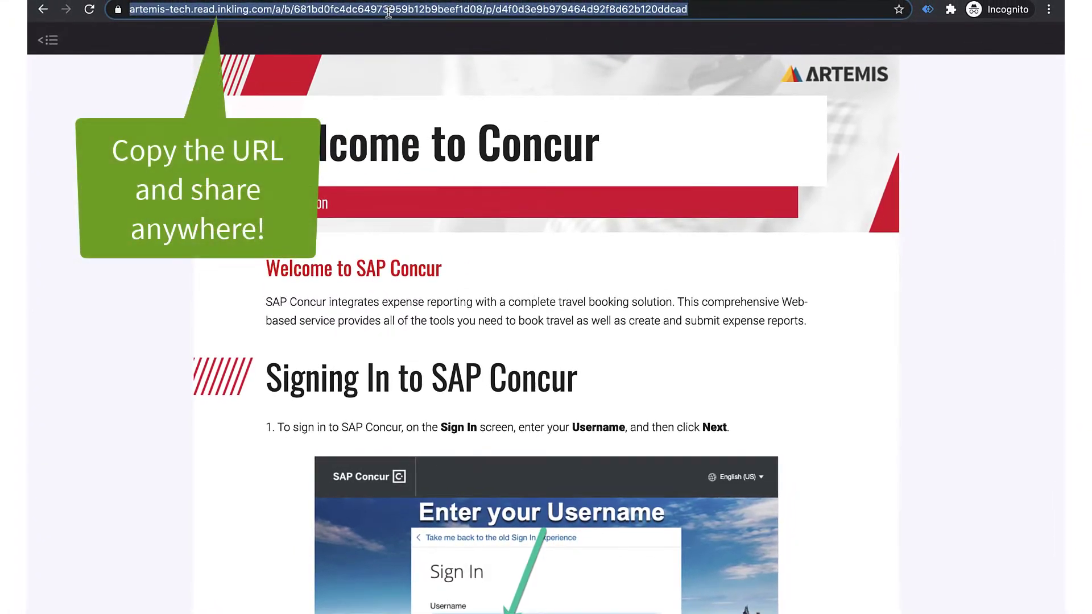
Step: Load qr-code-generator.com and paste the copied guide link as the QR code URL
type("q")
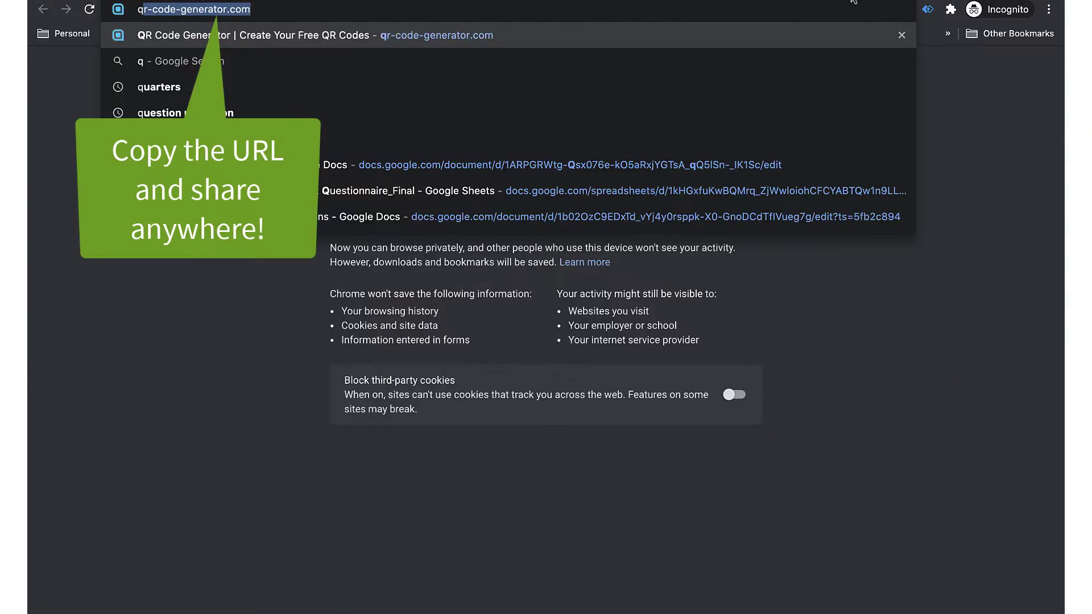
key("Return")
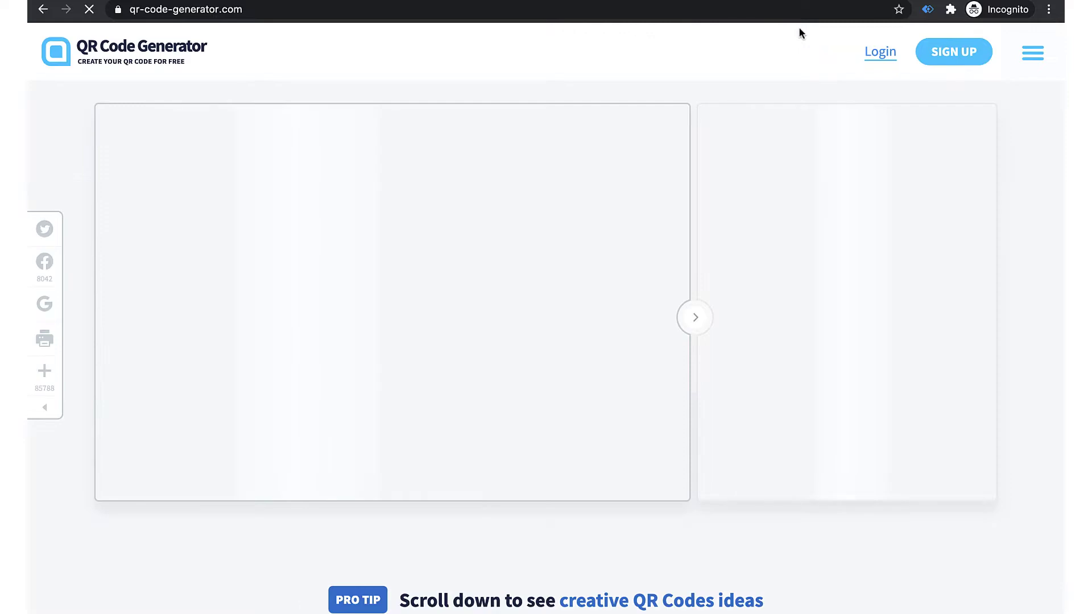
left_click(377, 270)
type("https://artemis-tech.read.inkling.com/a/b/681bd0fc4dc64973959b12b9beef1d08/p/d4f0d3e9b979464d92f8d62b120ddcad")
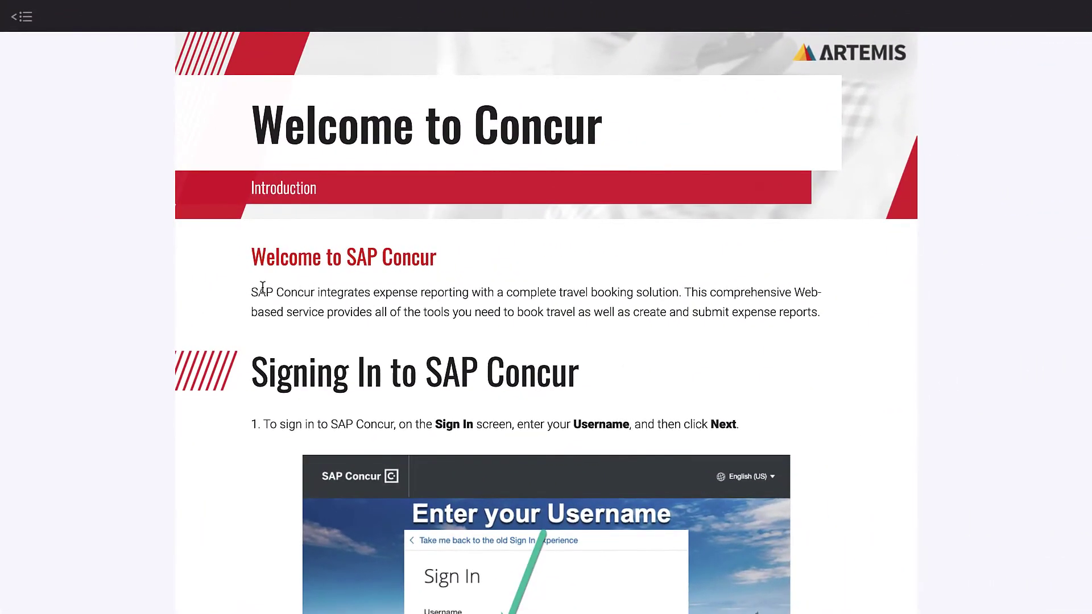
Step: Highlight the first Welcome to SAP Concur paragraph and save the note 'This is important to talk to John about Monday'
left_click_drag(252, 292, 606, 332)
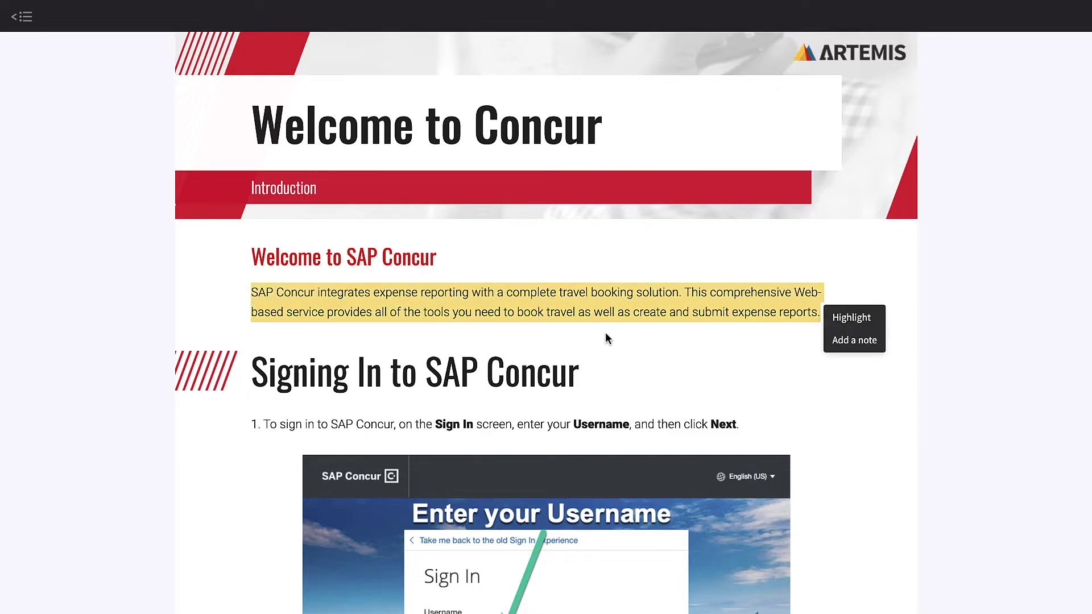
left_click(858, 345)
type("This is")
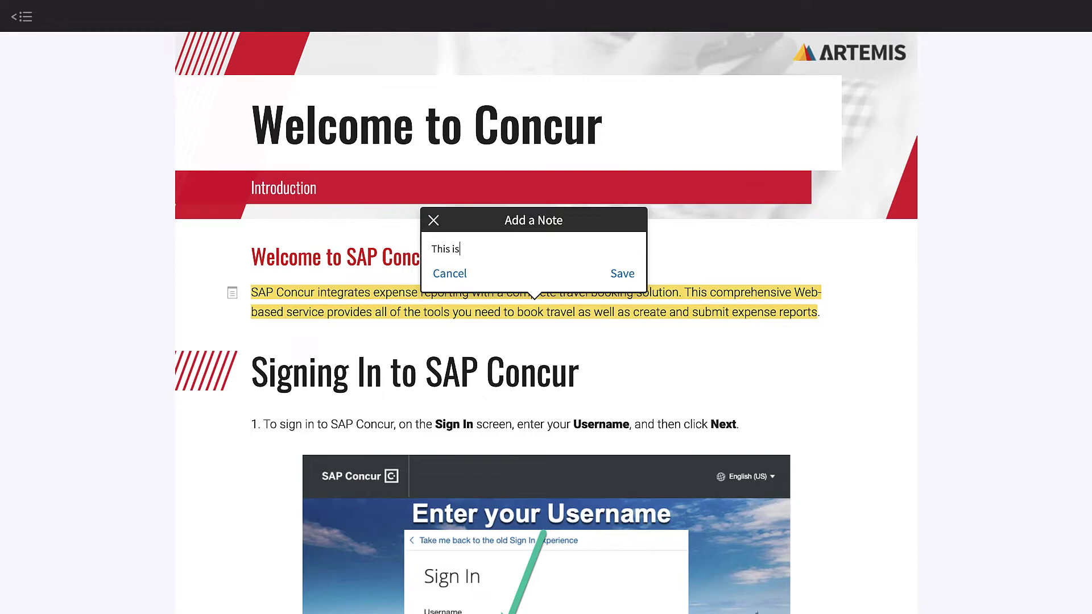
type(" important to talk to John about Monday")
left_click(622, 275)
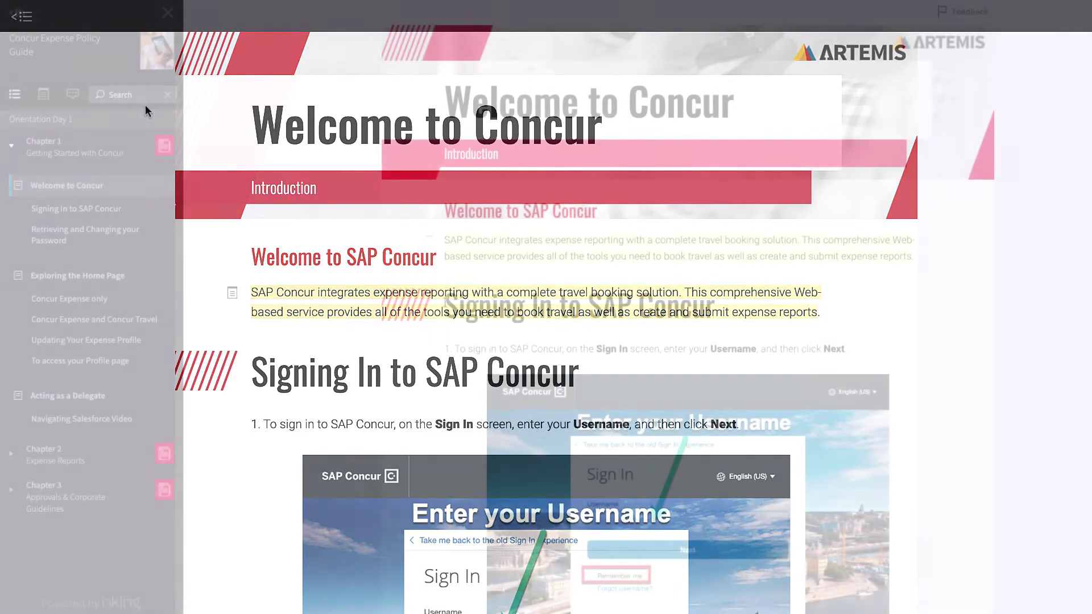
Step: Send feedback on the Signing In to SAP Concur heading: the 'I' needn't be capitalized
left_click_drag(445, 307, 710, 319)
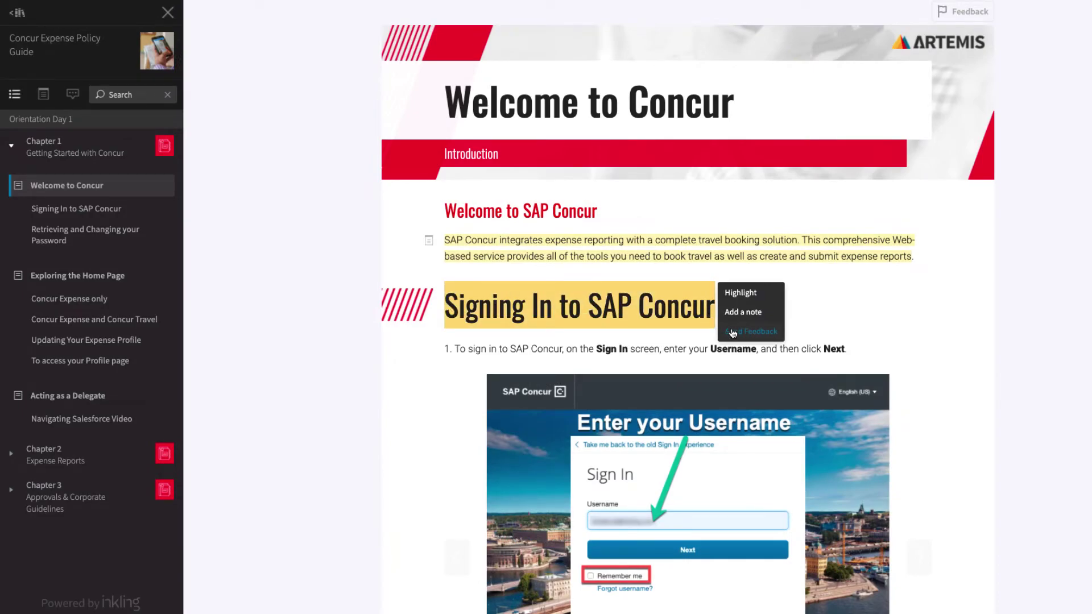
left_click(751, 332)
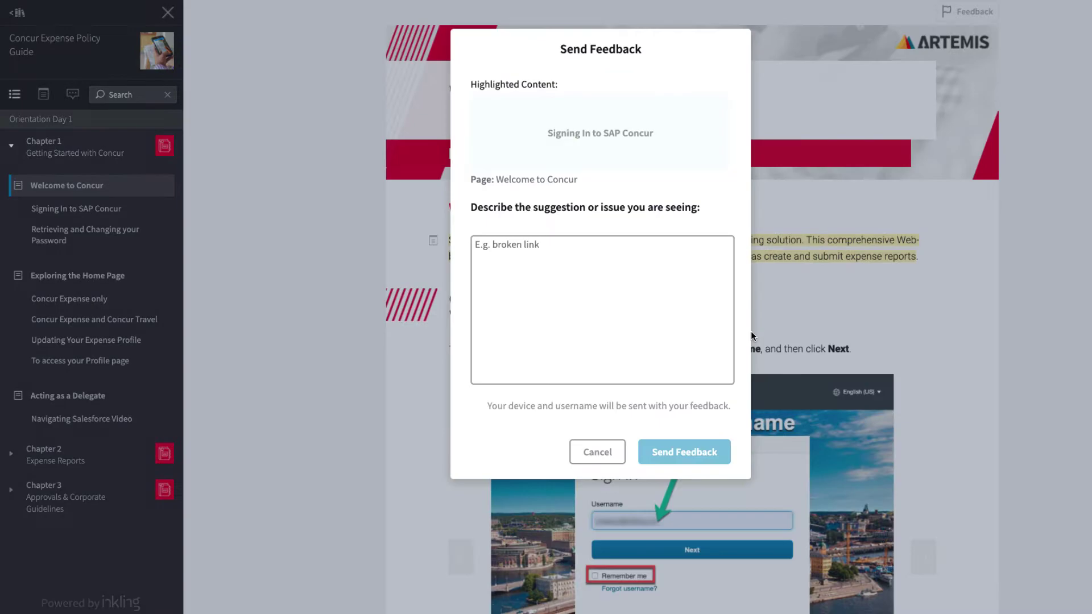
type("You do not need to capitalize the \"I\" in the title here.")
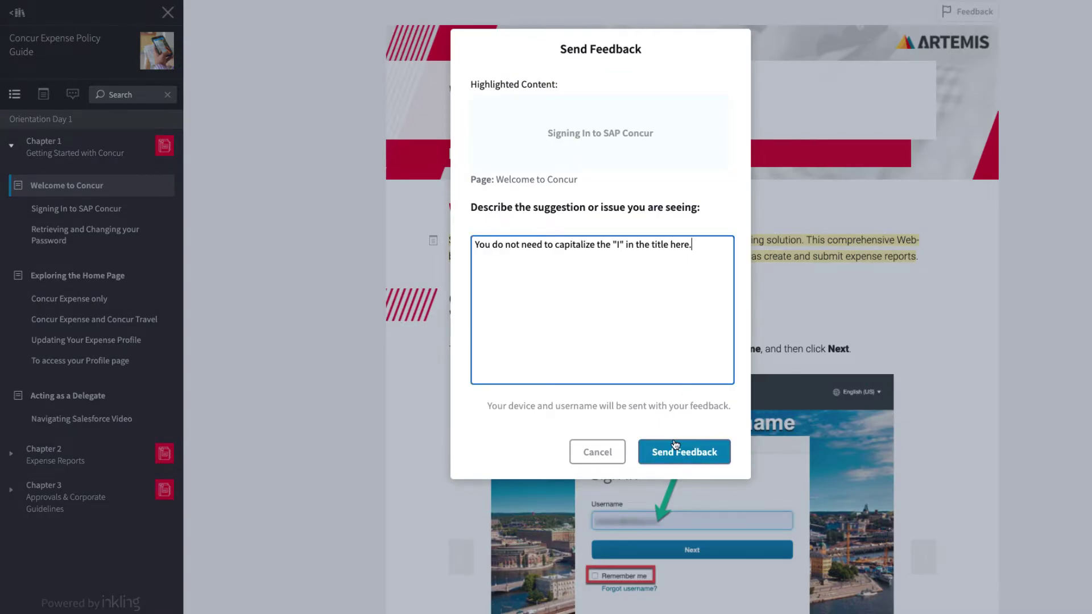
left_click(669, 454)
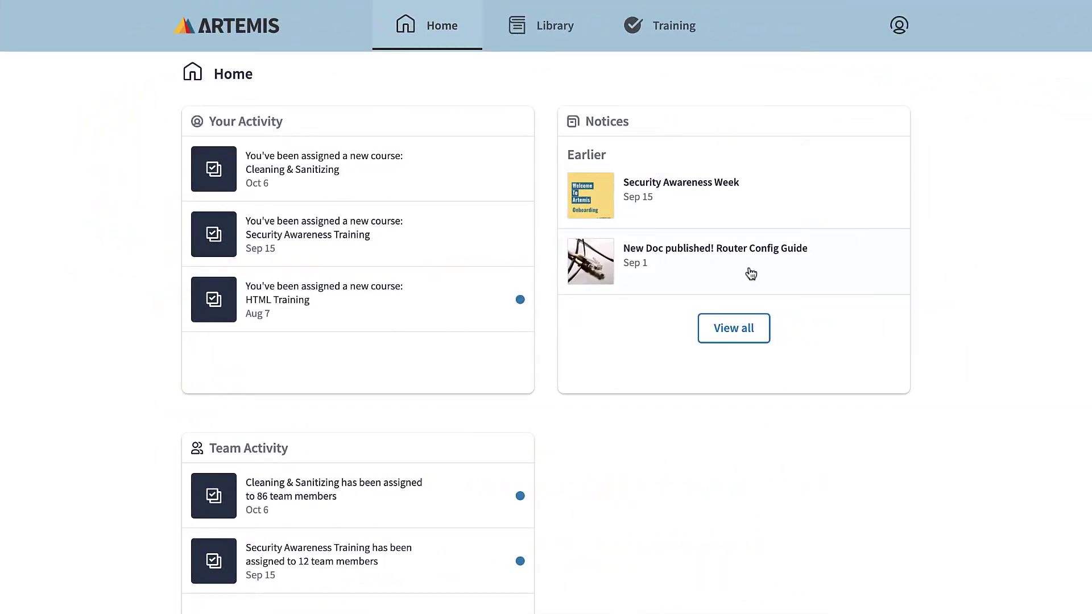
Step: Open Router Installation Quick Guide via the home page's Router Config Guide notice
left_click(737, 269)
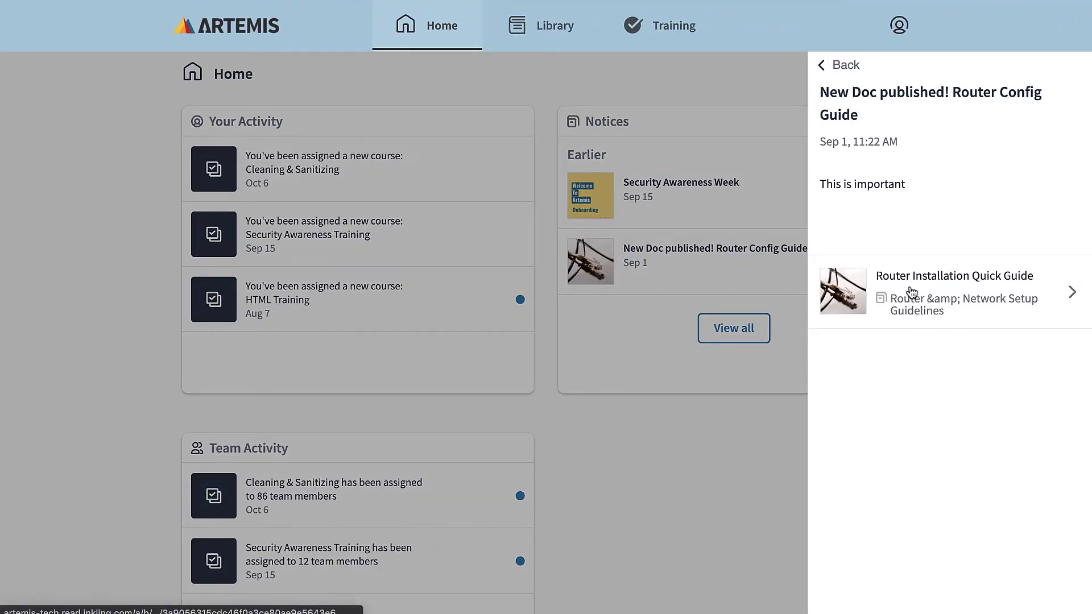
left_click(918, 292)
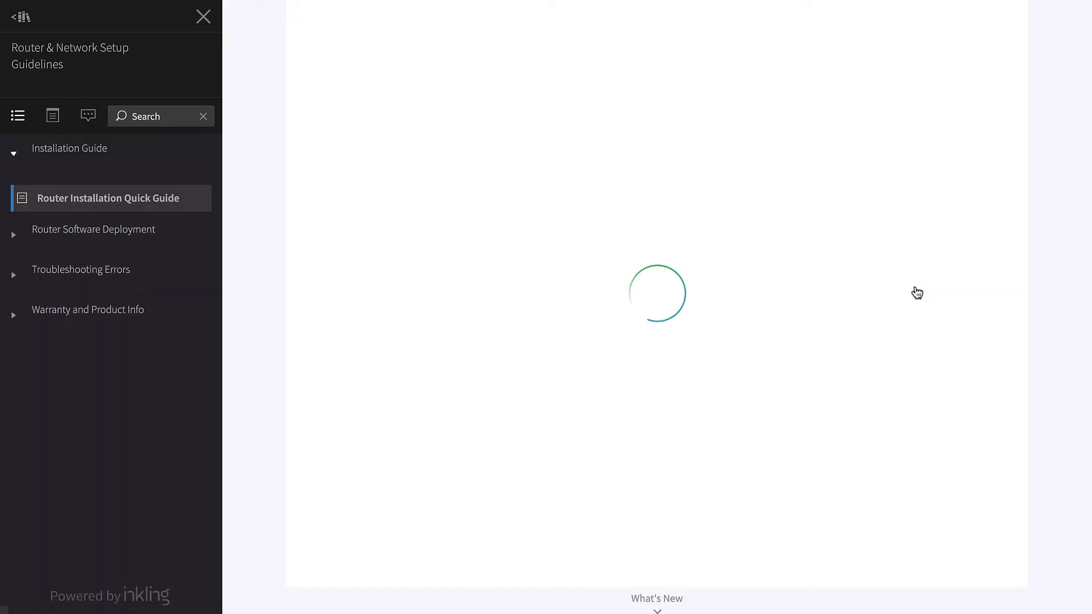